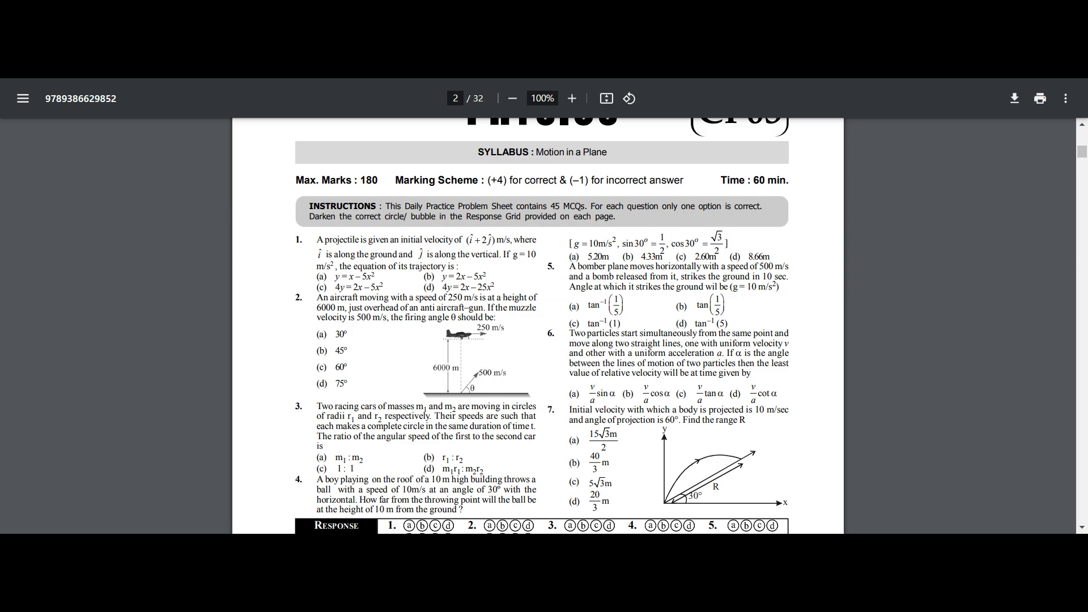
- Open the teacher registration form from the pdfmock home page, review its fields and cancel it
scroll(551, 339, "down", 10)
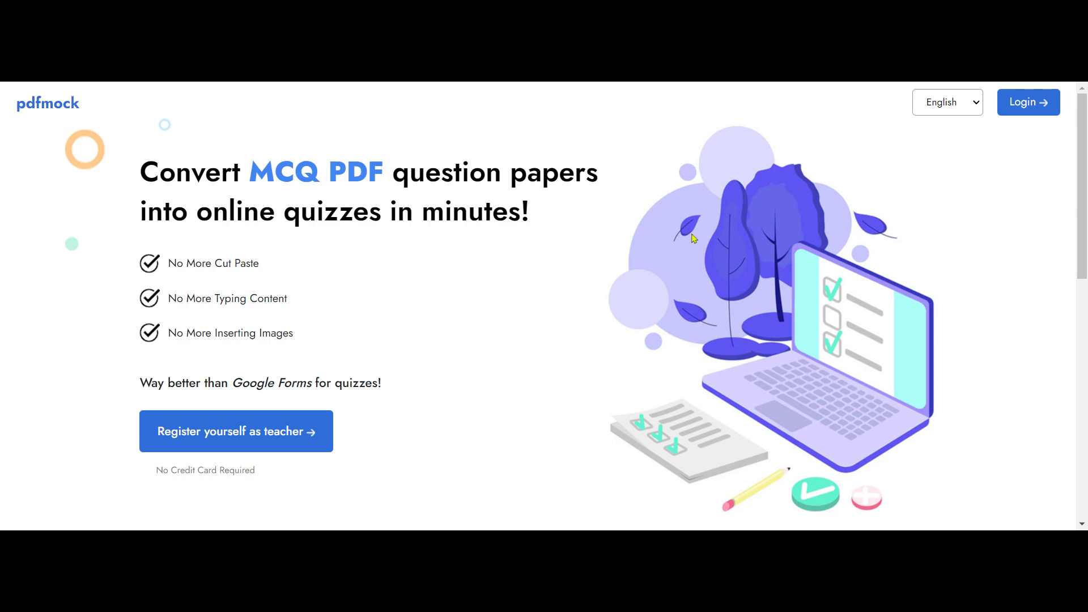
left_click(208, 439)
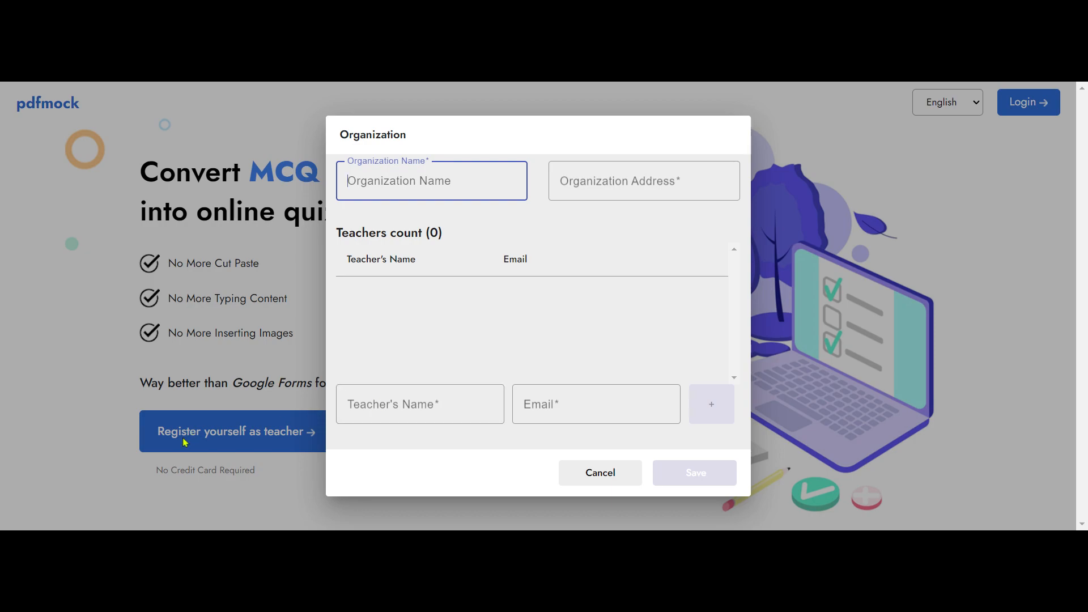
left_click(581, 478)
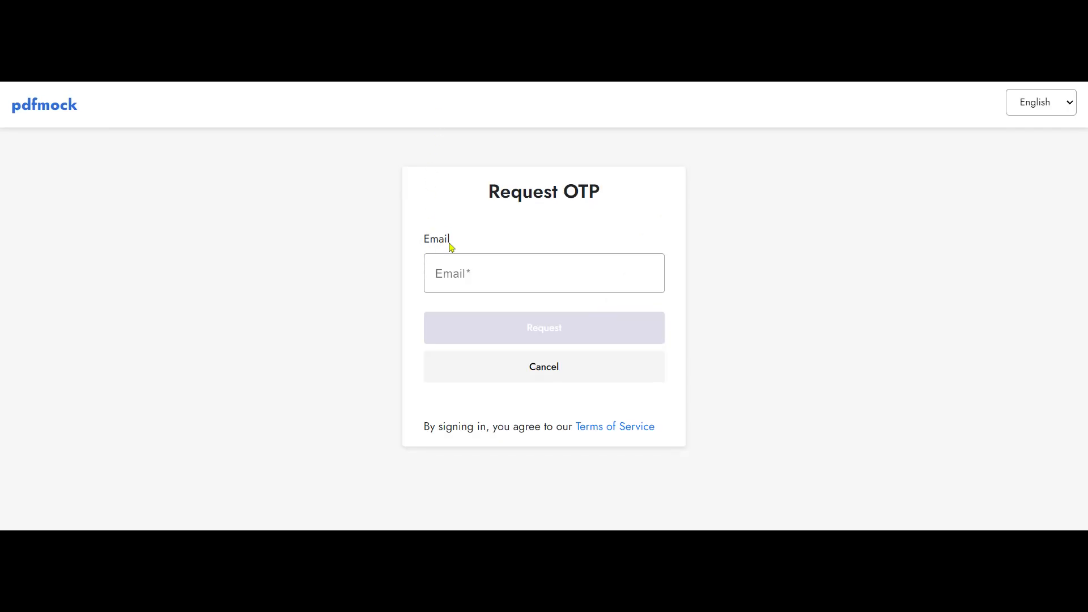
- Go from the OTP sign-in page to the signed-in teacher account's list of tests
left_click(460, 276)
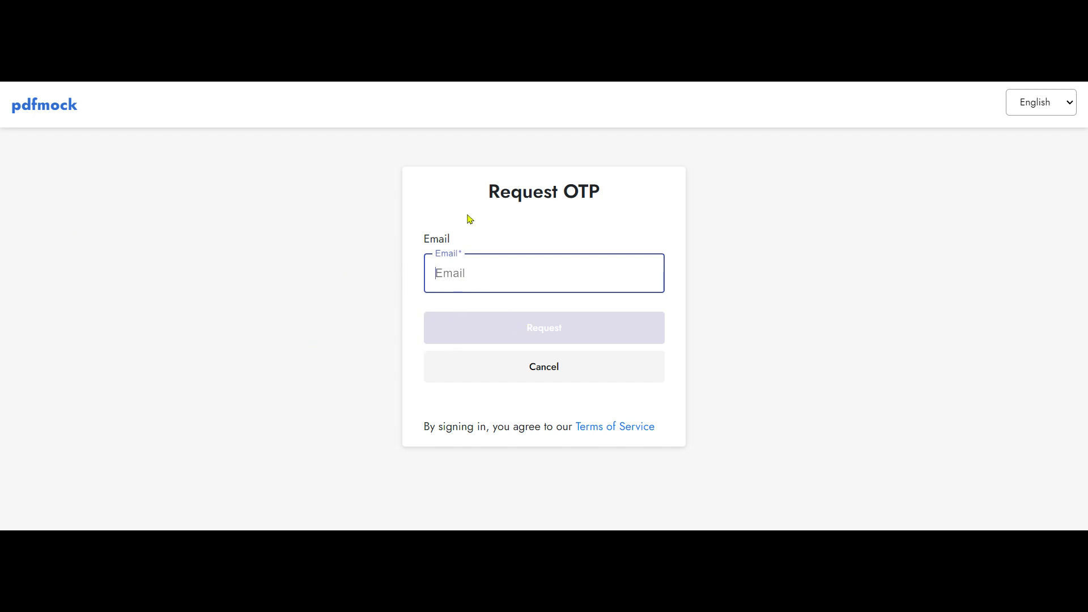
left_click(890, 86)
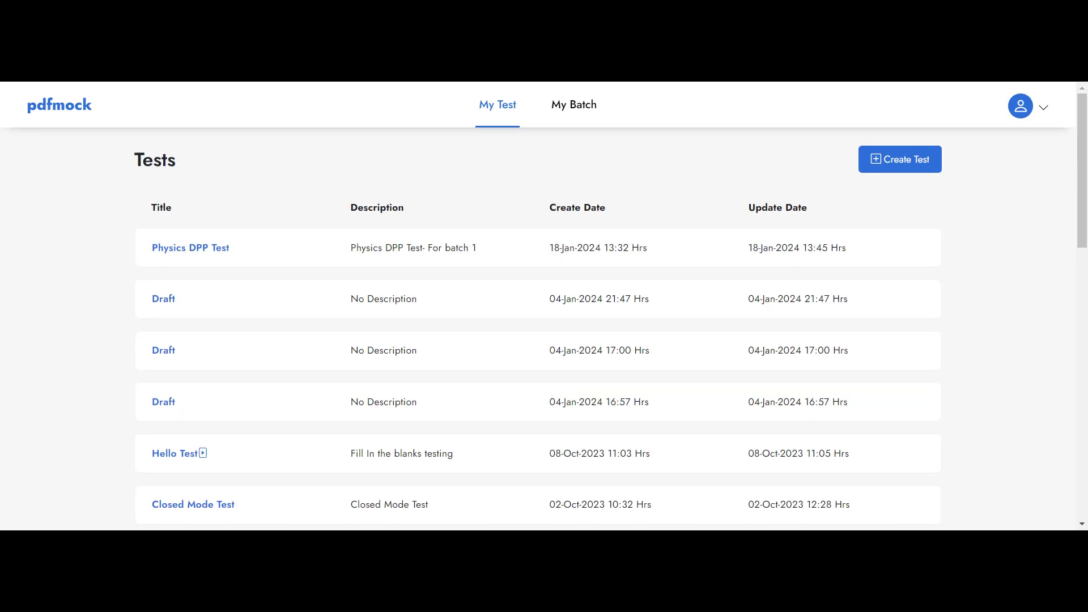
- Look through the account's existing tests and batches, and return to the list of tests
scroll(350, 309, "down", 3)
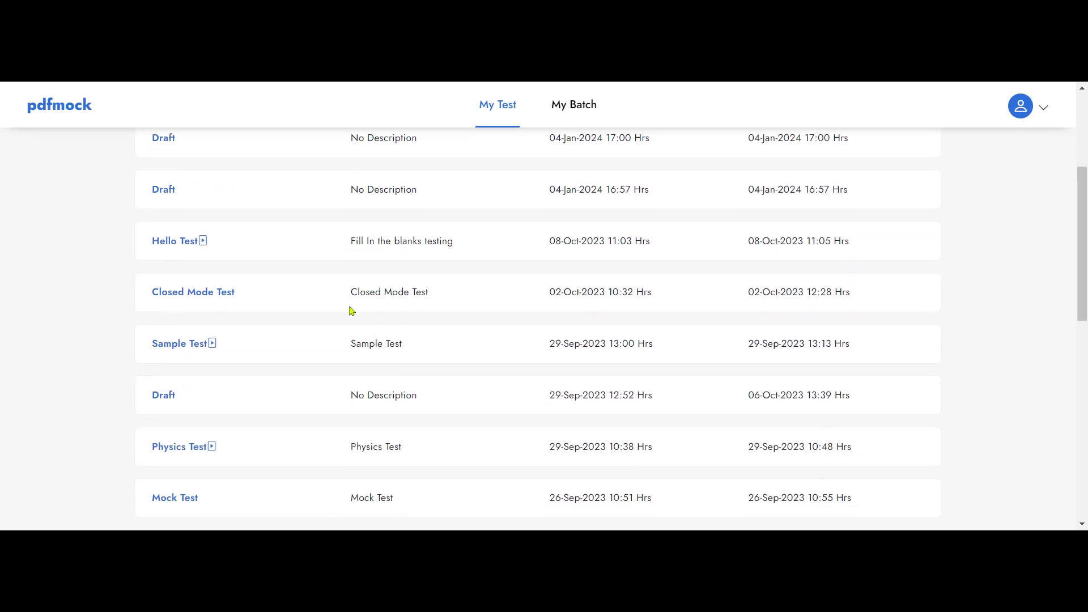
scroll(341, 315, "up", 3)
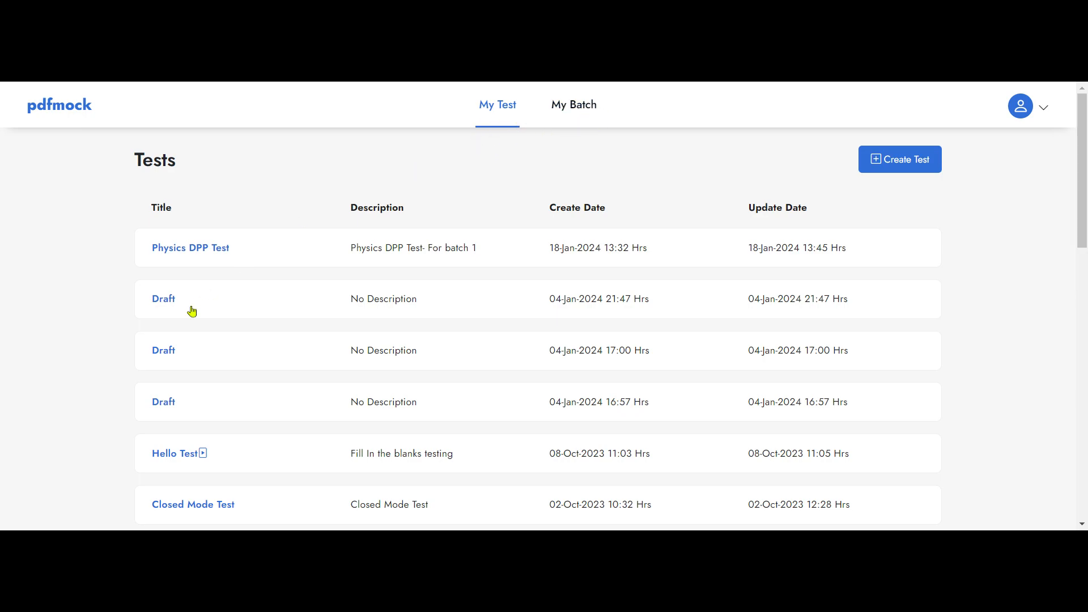
scroll(275, 317, "down", 12)
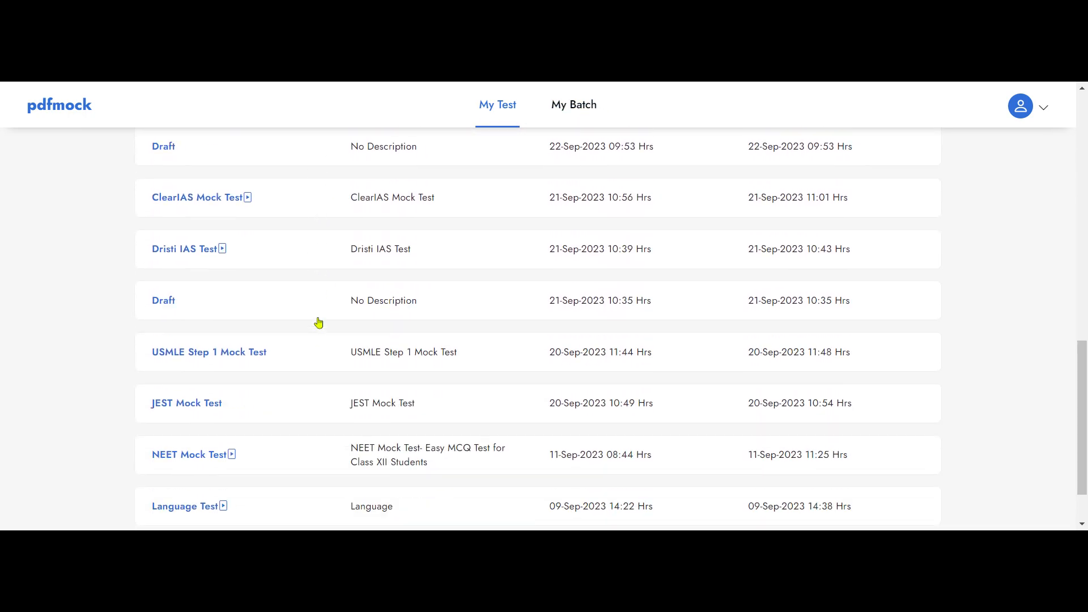
scroll(318, 322, "up", 12)
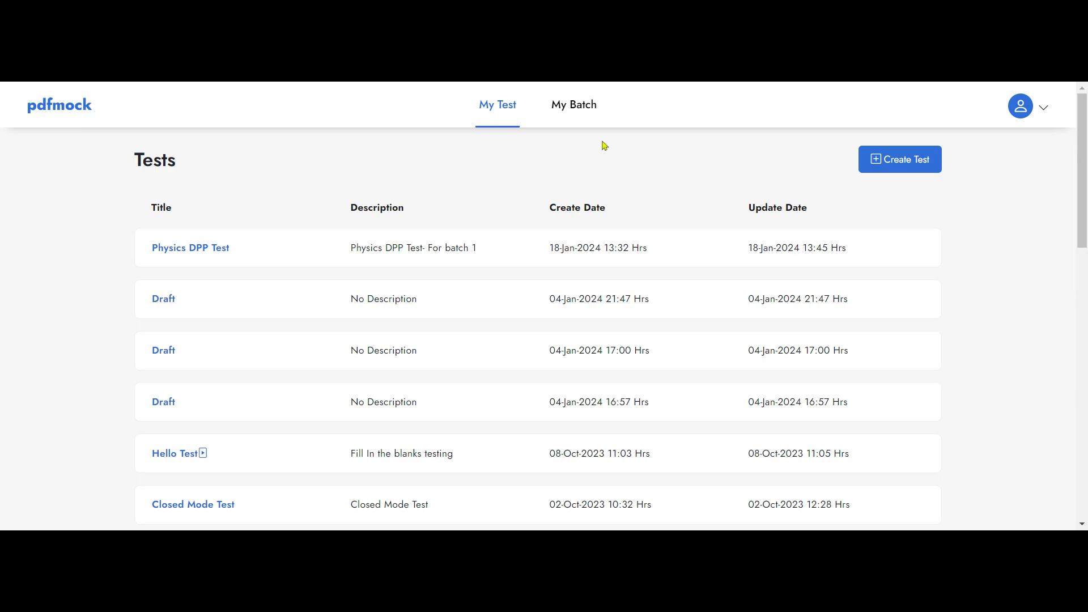
left_click(571, 111)
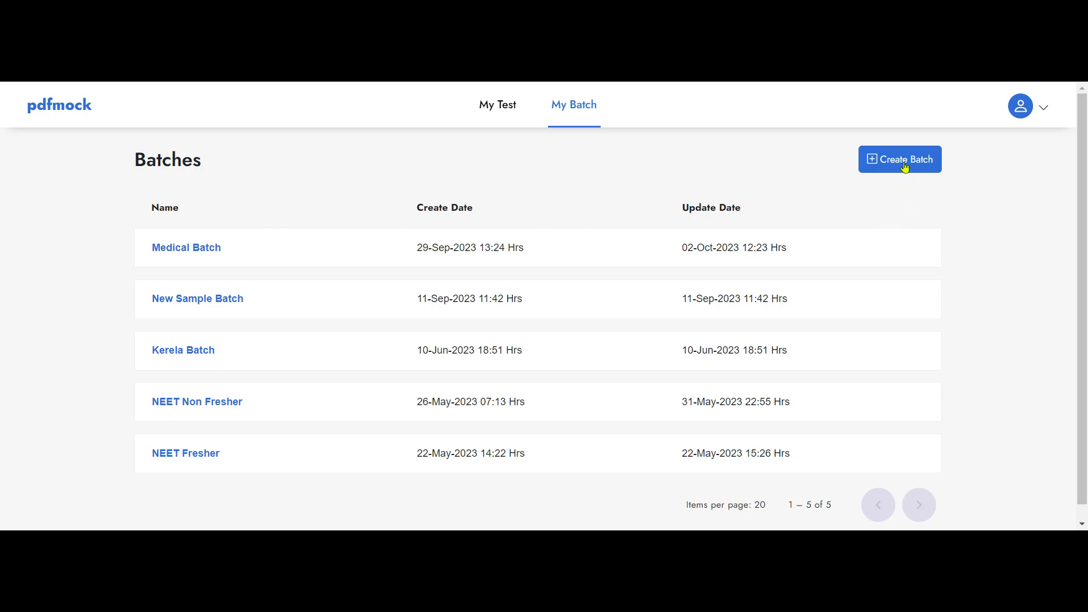
left_click(498, 121)
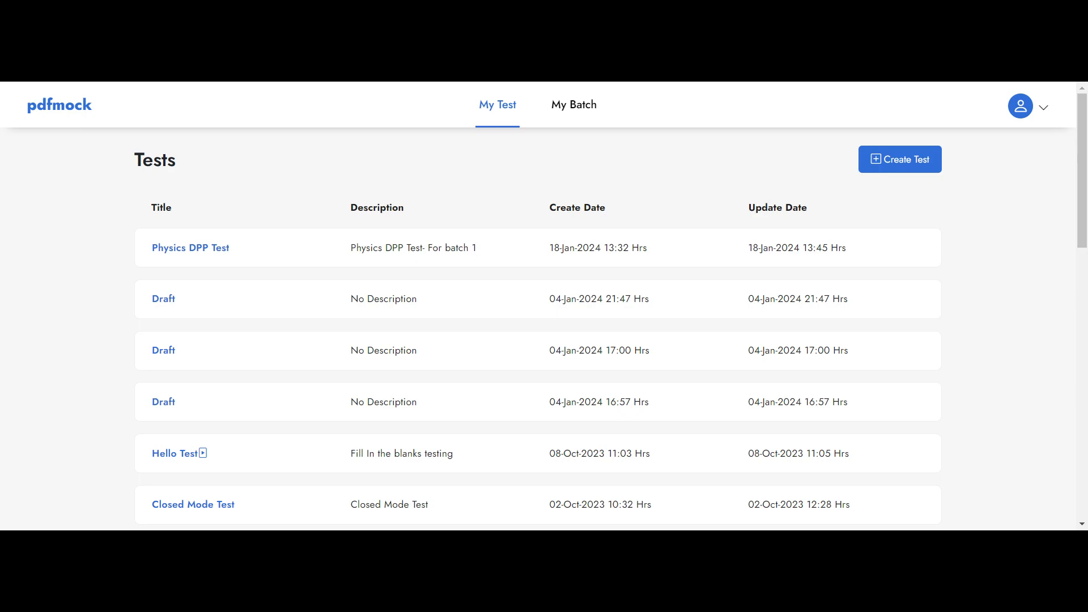
- Create a draft test from the Physics DPP question paper PDF and find the page with questions 1 to 7
left_click(900, 162)
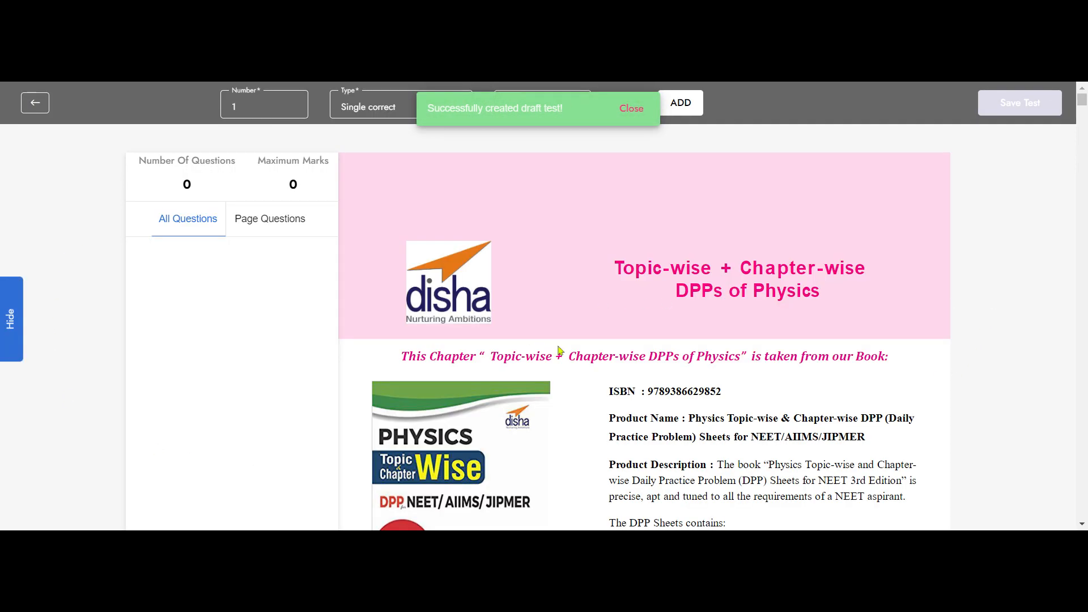
scroll(584, 342, "down", 4)
scroll(584, 341, "down", 15)
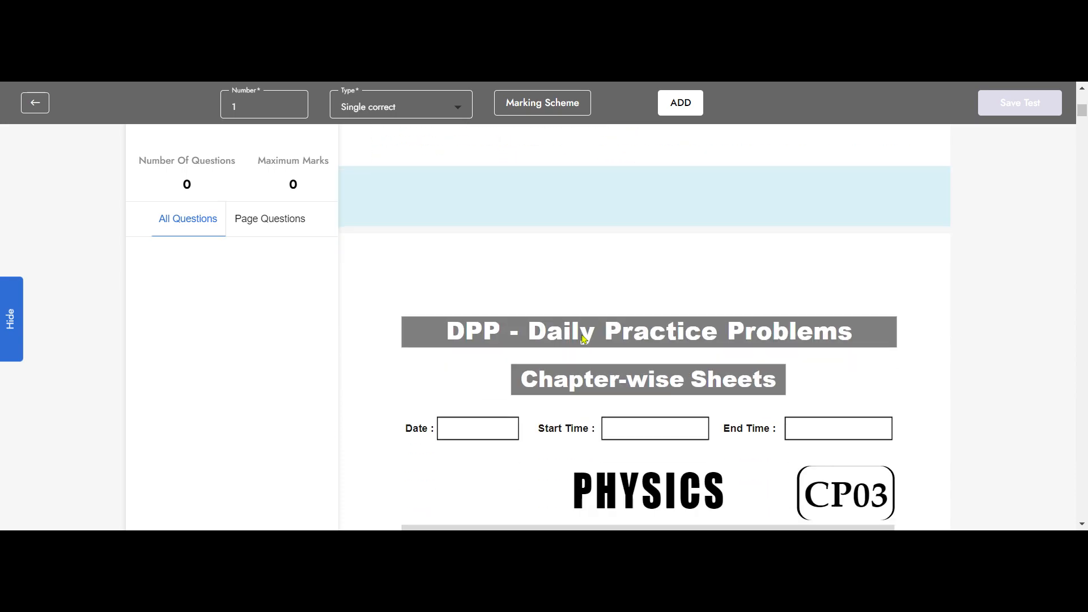
scroll(597, 338, "down", 1)
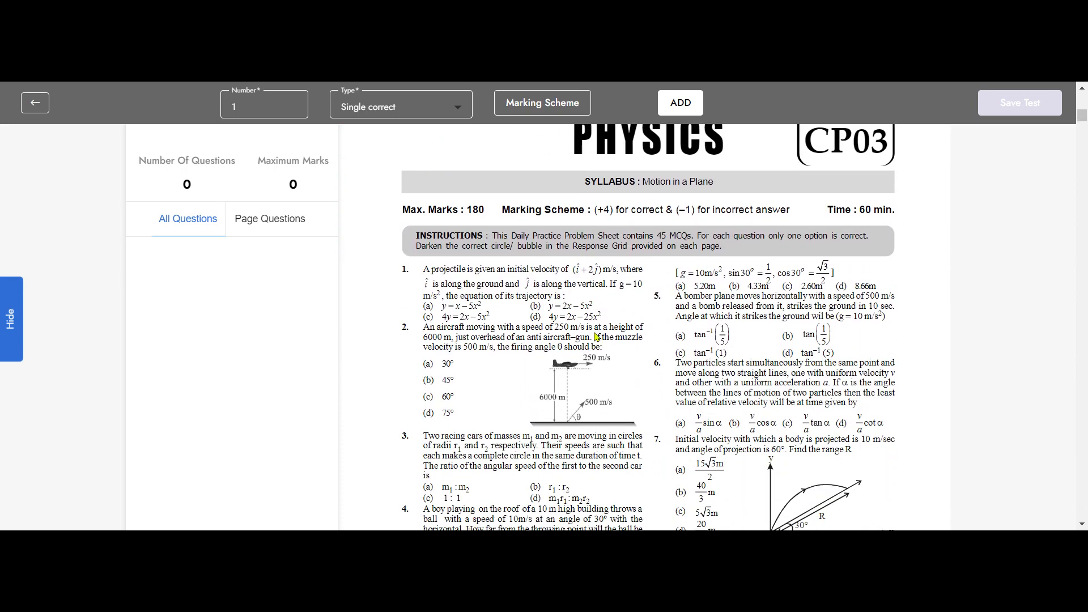
scroll(596, 334, "down", 2)
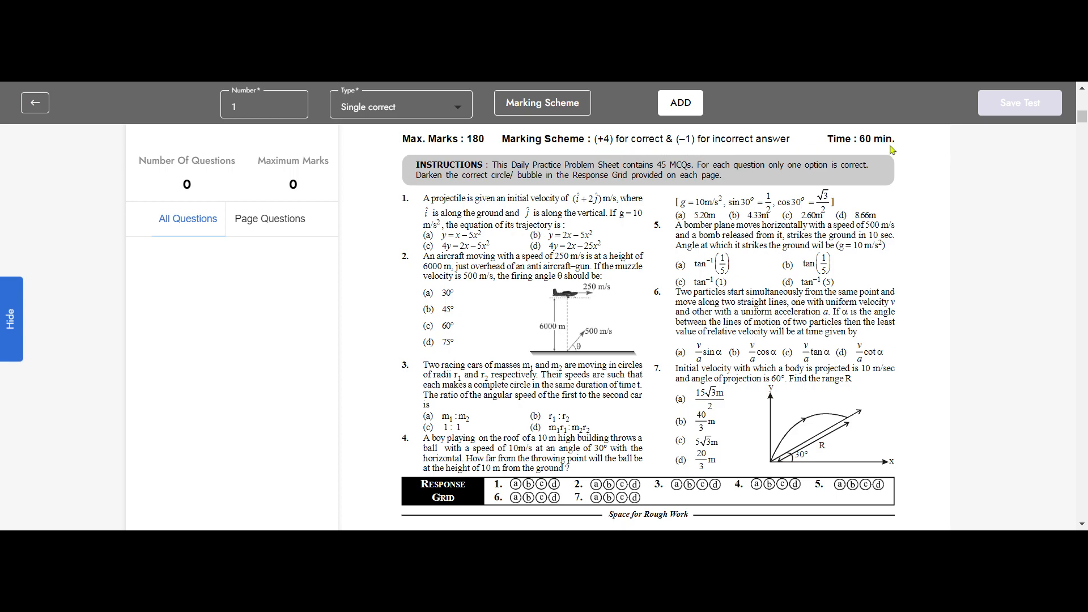
scroll(613, 298, "down", 5)
scroll(612, 298, "down", 5)
scroll(612, 298, "up", 11)
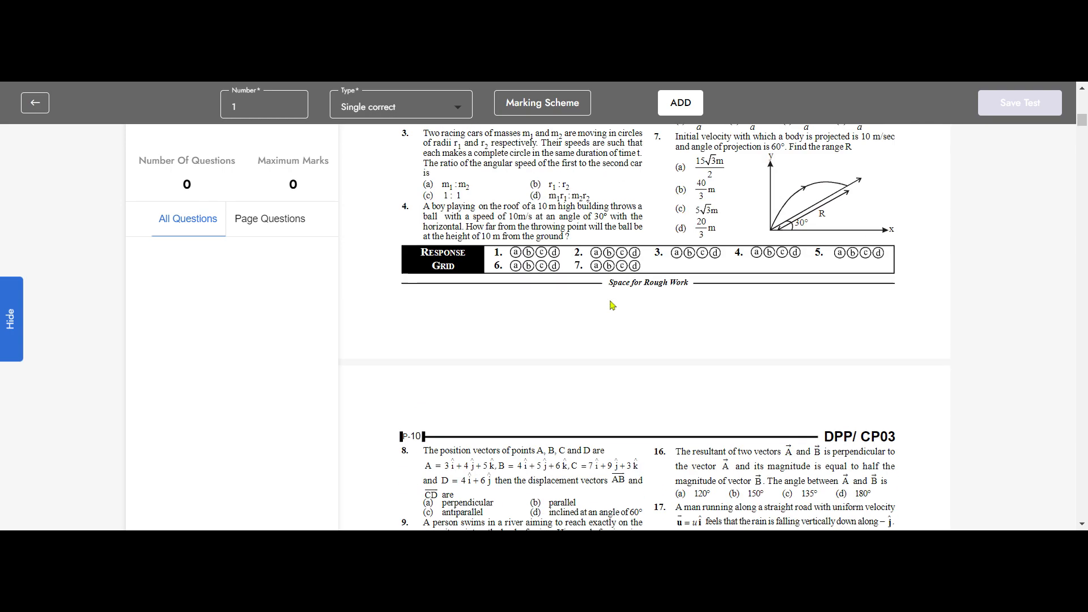
scroll(614, 316, "down", 1)
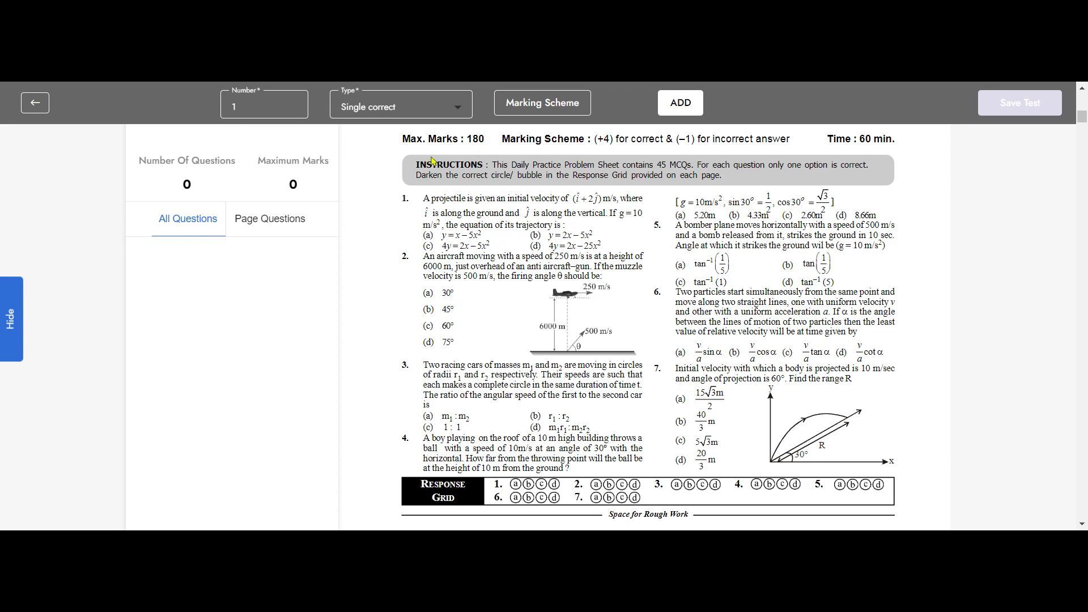
- Keep the question type as Single correct and set the marking scheme to 4 for correct and -1 for incorrect answers
left_click(453, 108)
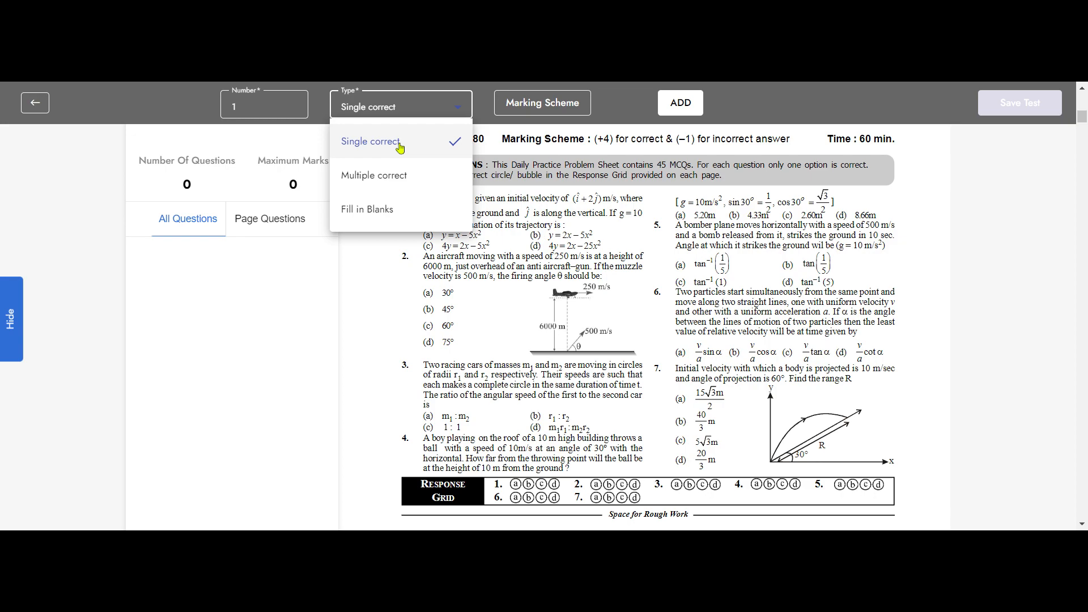
left_click(547, 213)
left_click(561, 106)
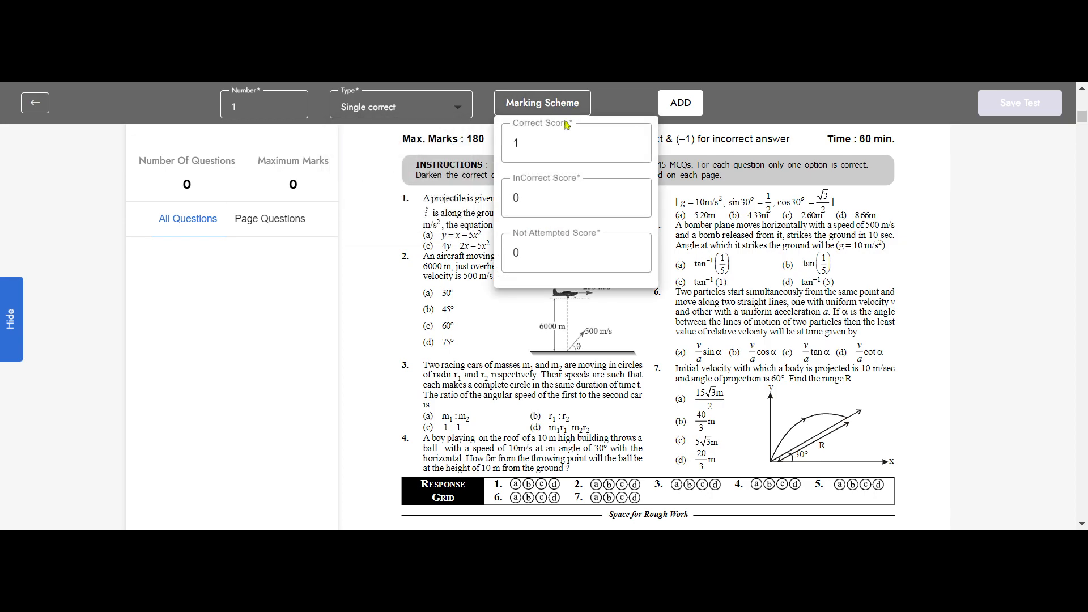
left_click(635, 138)
left_click(635, 138)
left_click(635, 139)
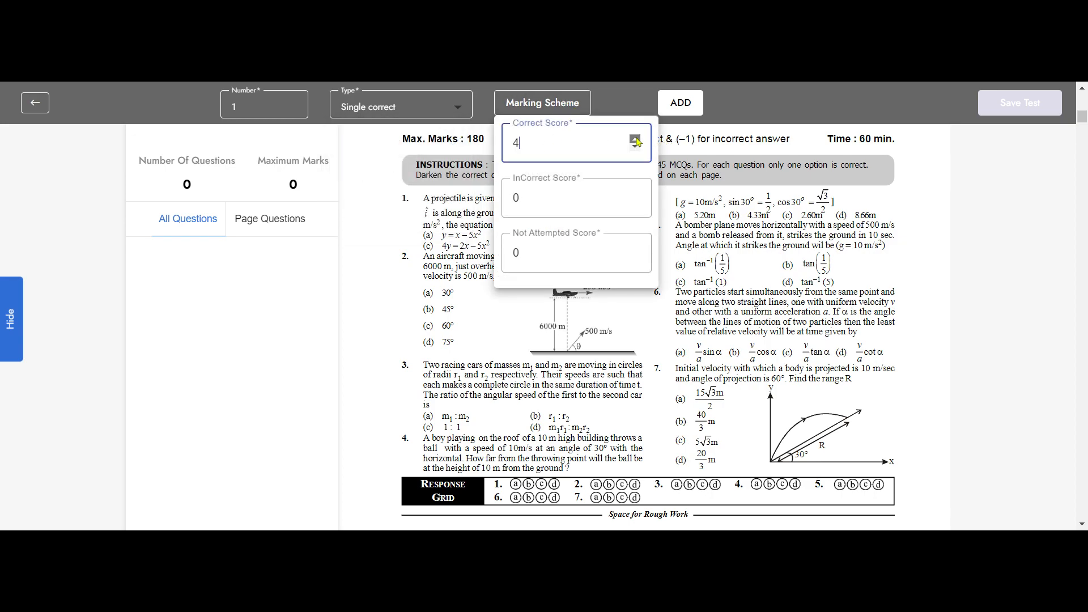
left_click(636, 202)
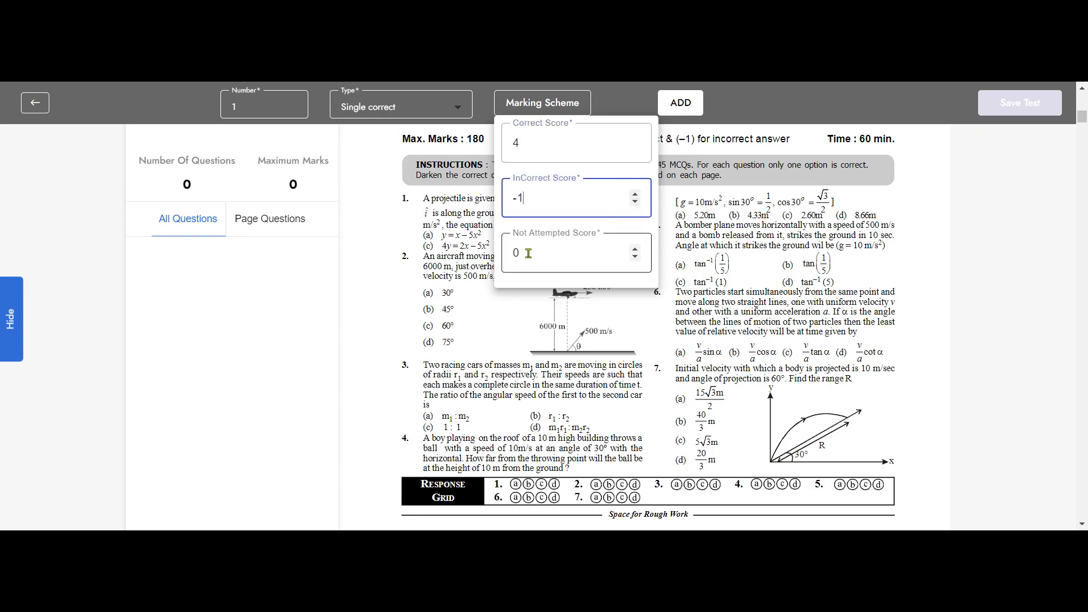
left_click(389, 272)
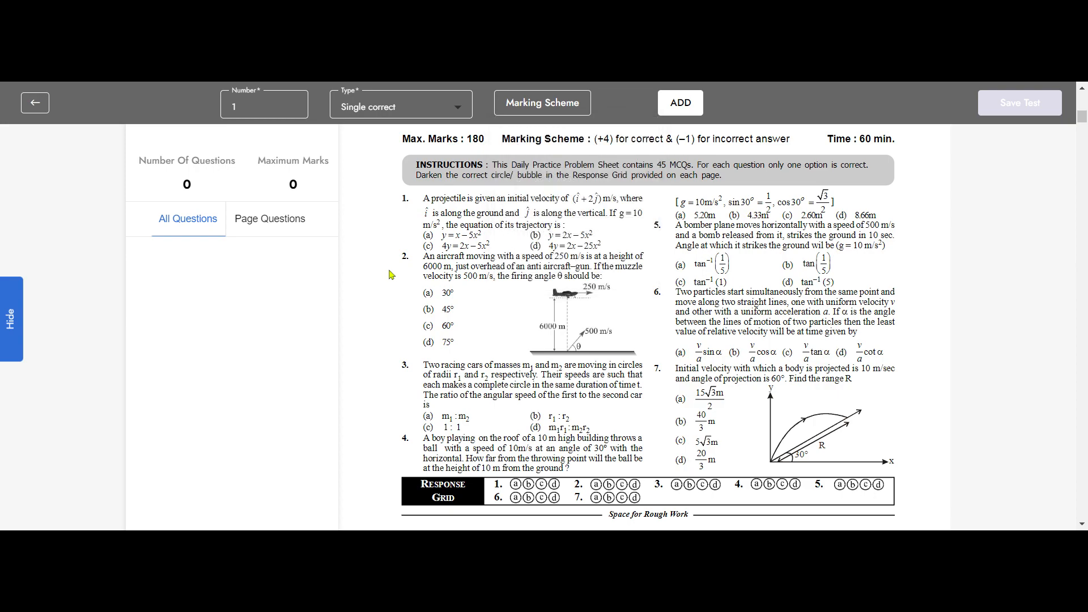
- Add question 1 by placing answer markers over its options (a) to (d), and set option 2 as the correct answer
left_click(683, 106)
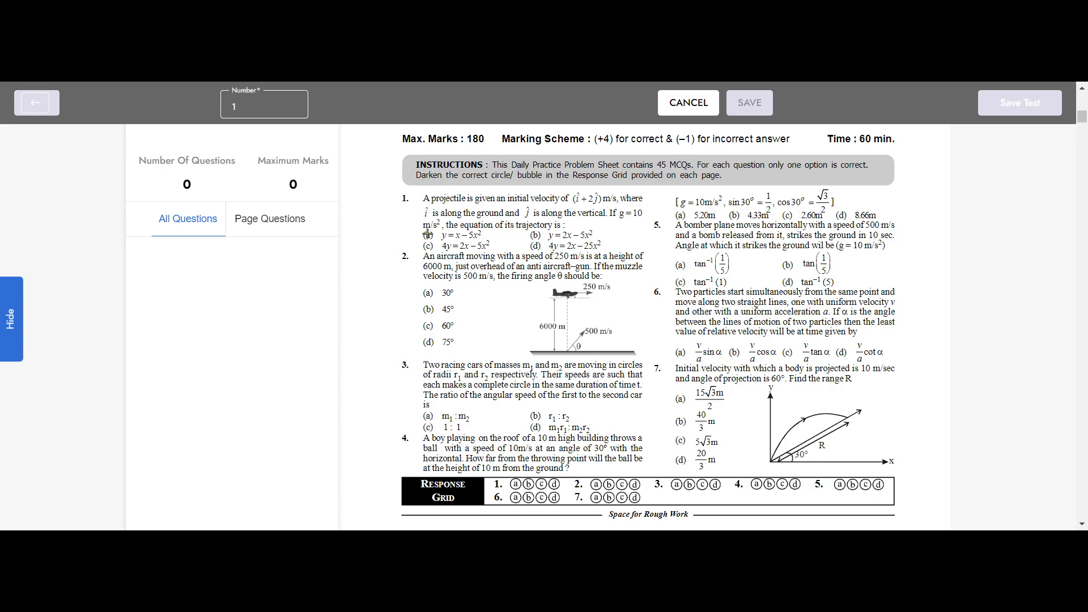
left_click(535, 234)
left_click(428, 245)
left_click(535, 246)
left_click(535, 237)
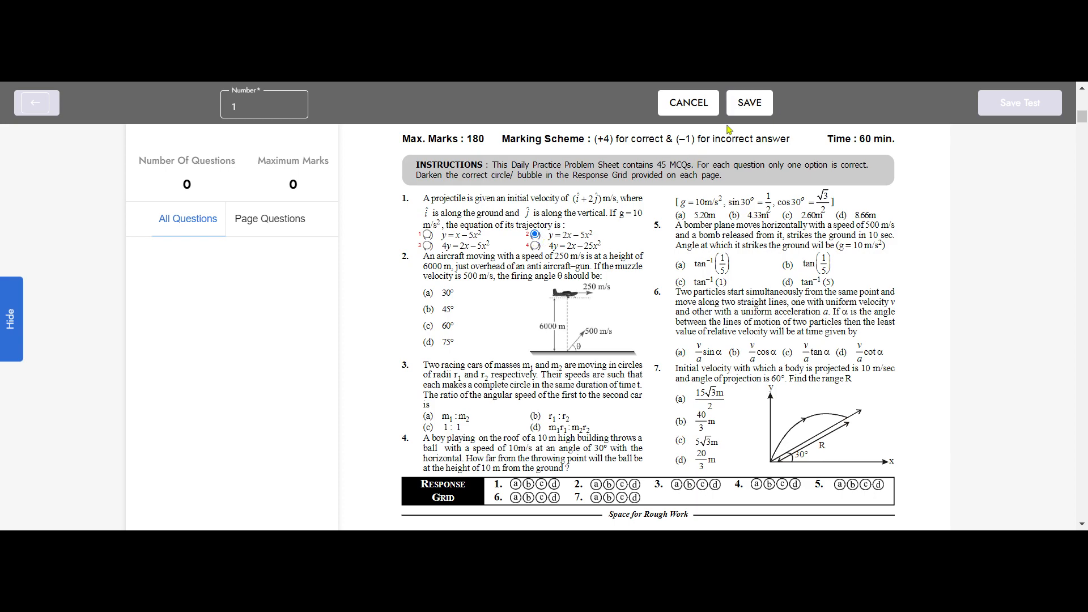
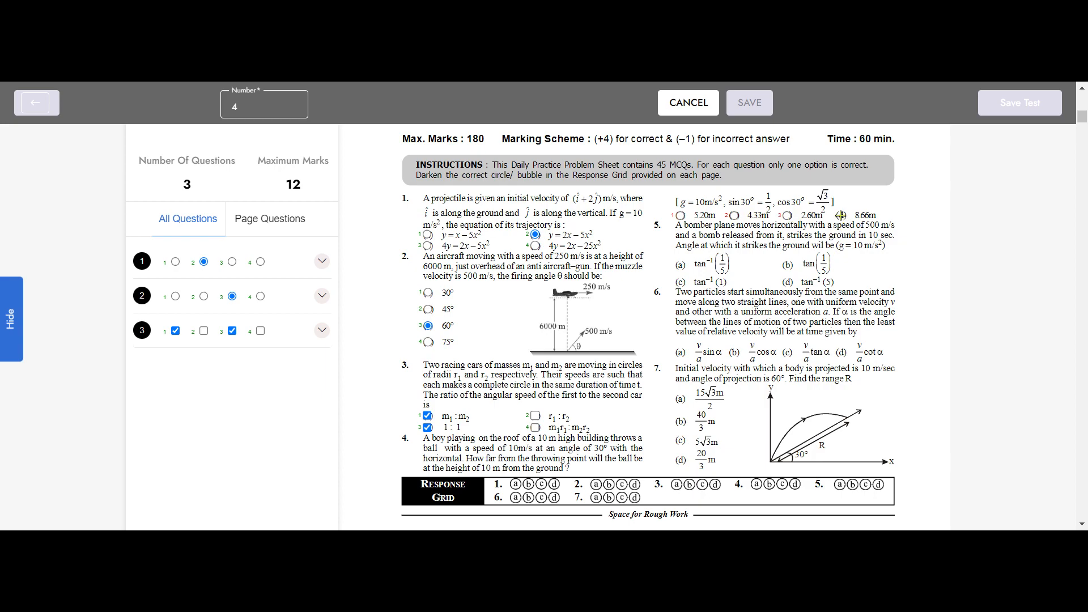
- Set option 1 (5.20m) as the correct answer for question 4 and save the question
left_click(681, 216)
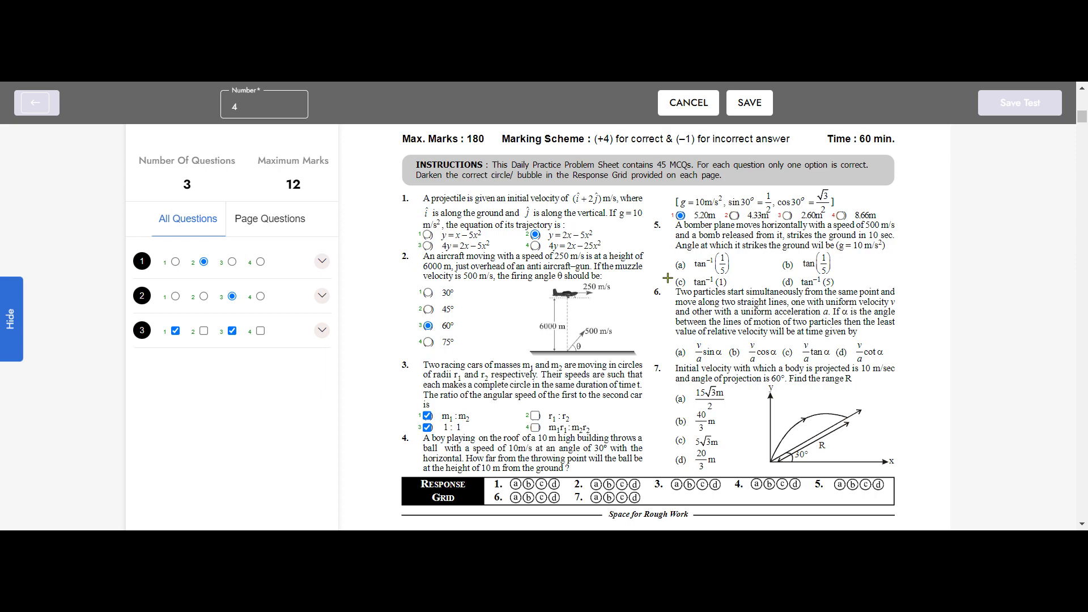
left_click(751, 104)
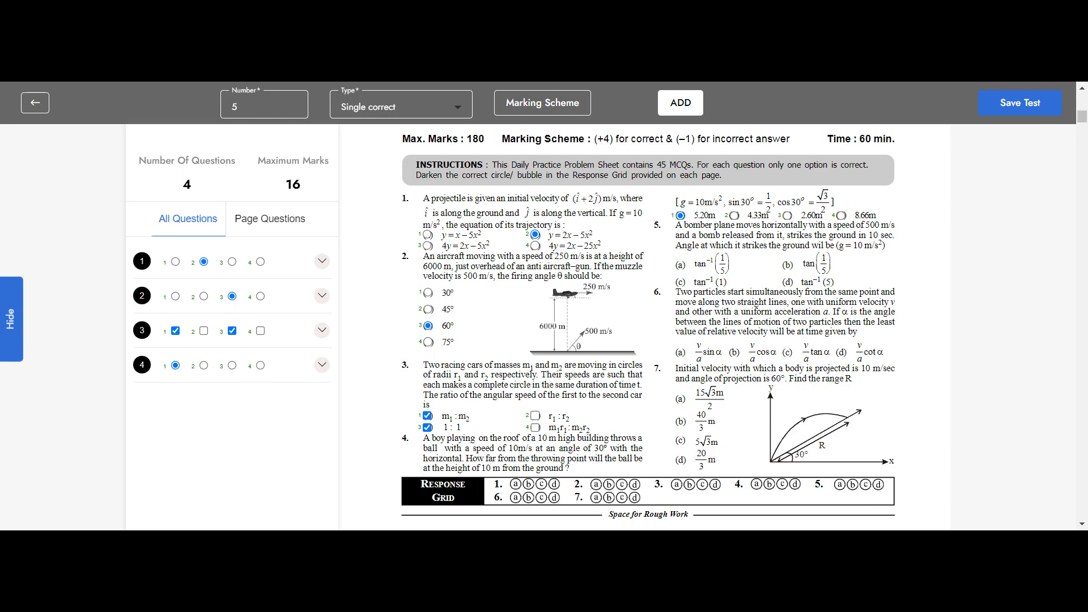
- Fill in the test's save details with "Physics Test for Students" as both title and description, and a duration of 60 minutes
scroll(645, 310, "down", 5)
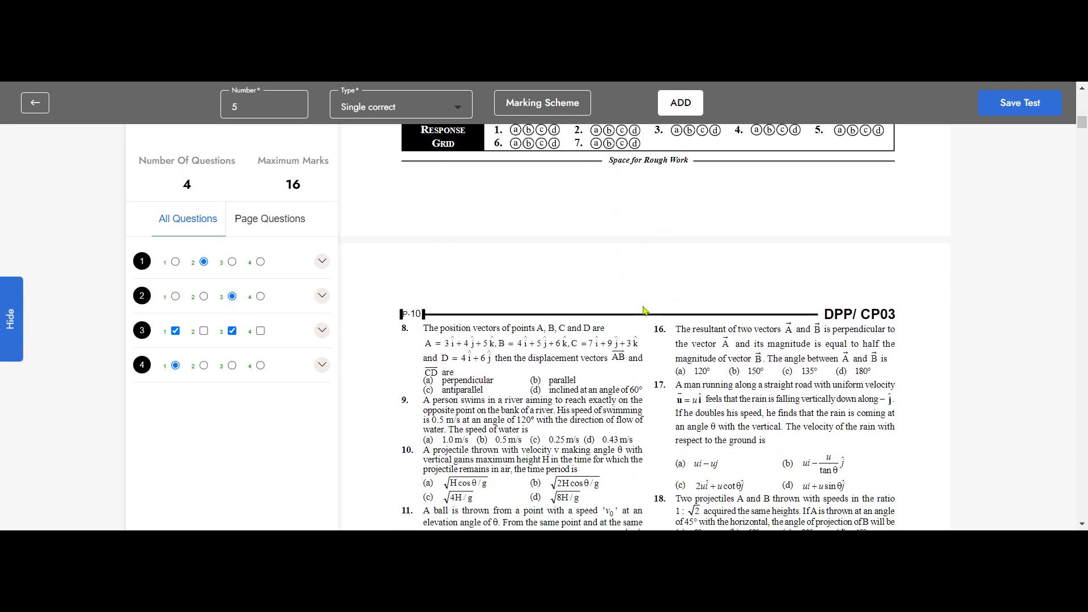
scroll(645, 310, "up", 6)
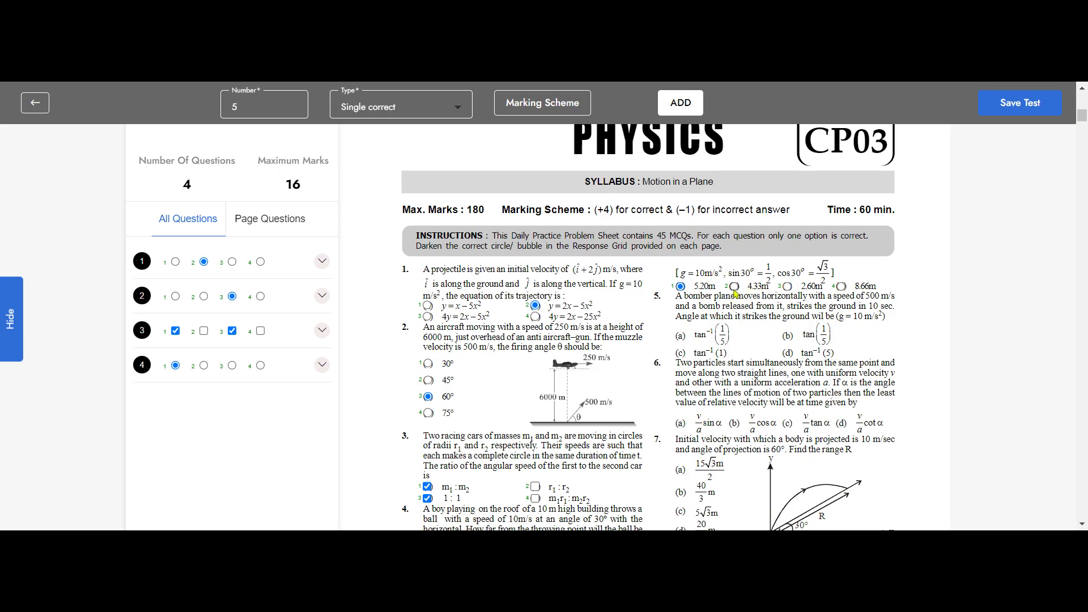
left_click(1018, 106)
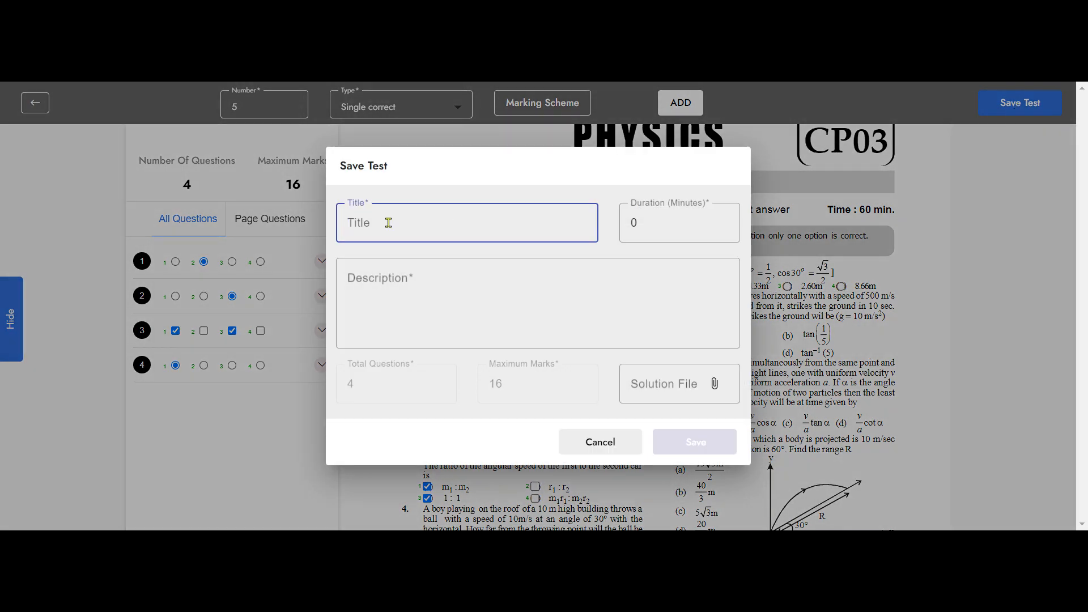
type("Physics Test ")
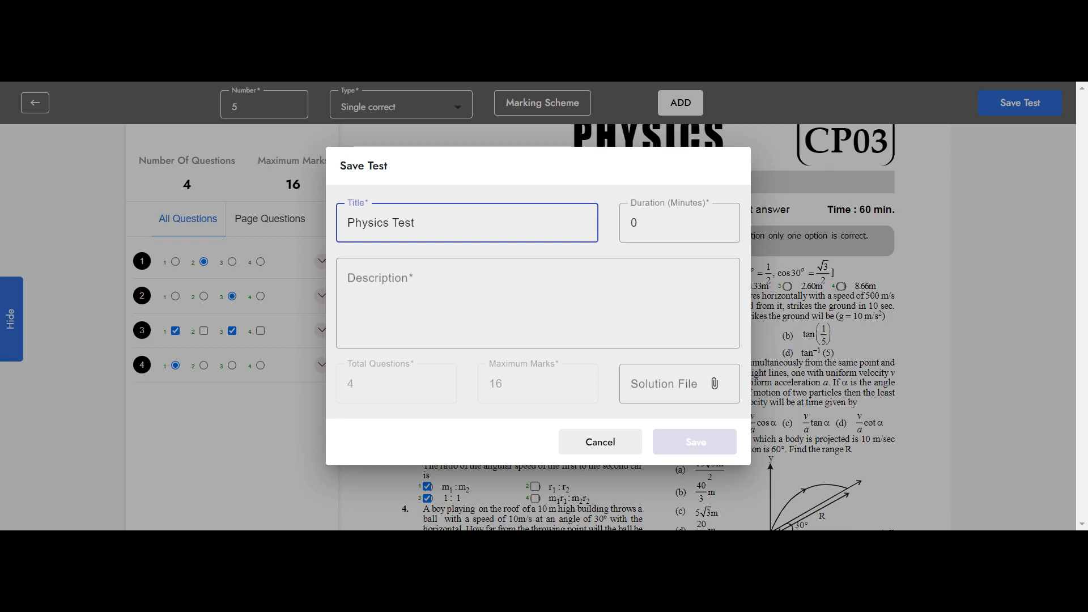
type("for Students")
left_click_drag(485, 222, 338, 222)
key("ctrl+c")
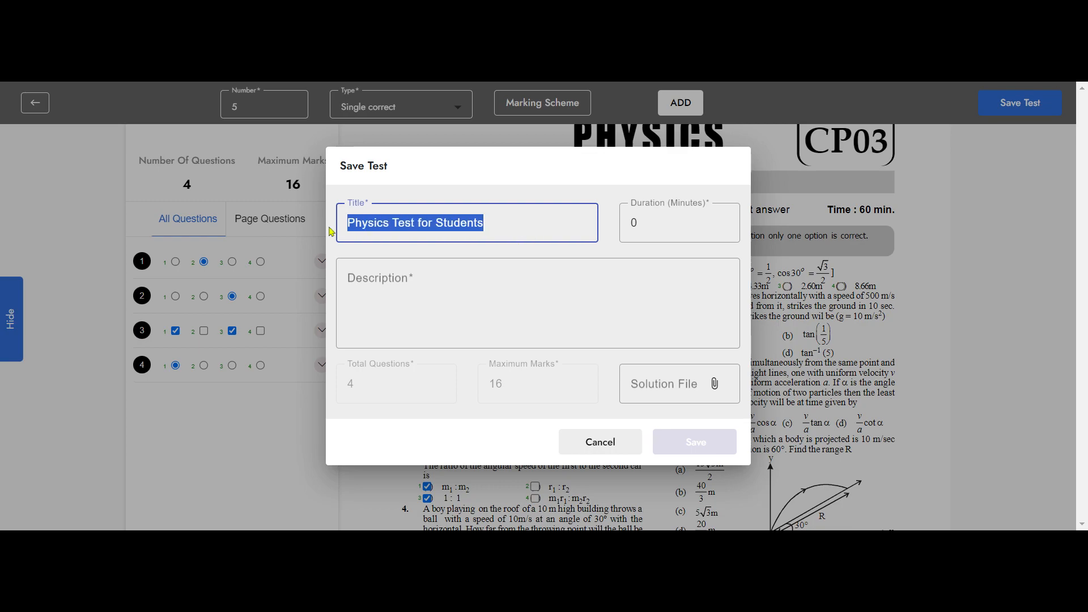
left_click(379, 277)
key("ctrl+v")
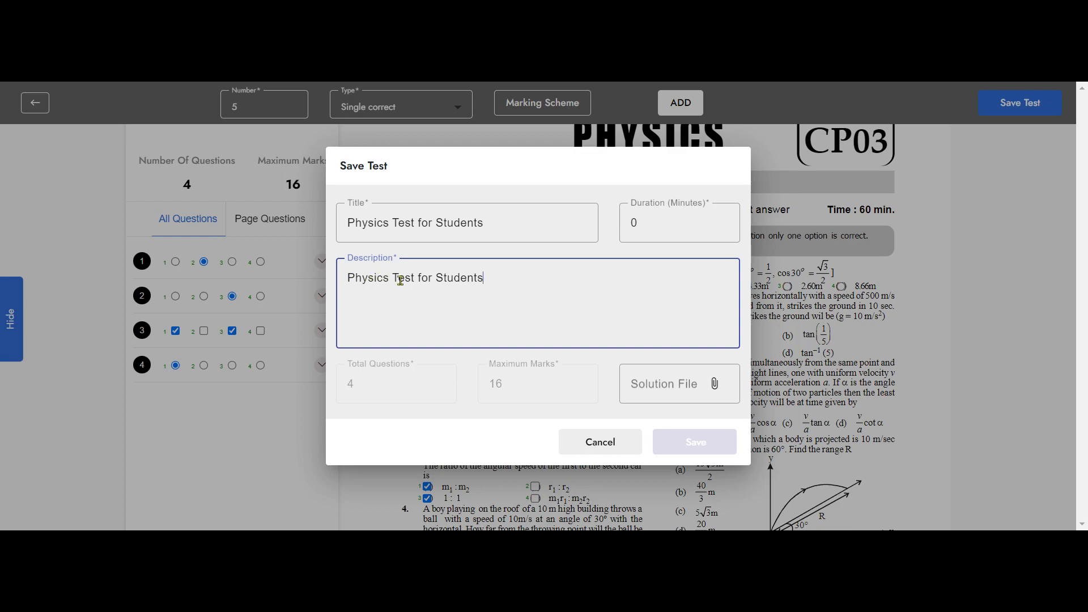
double_click(627, 227)
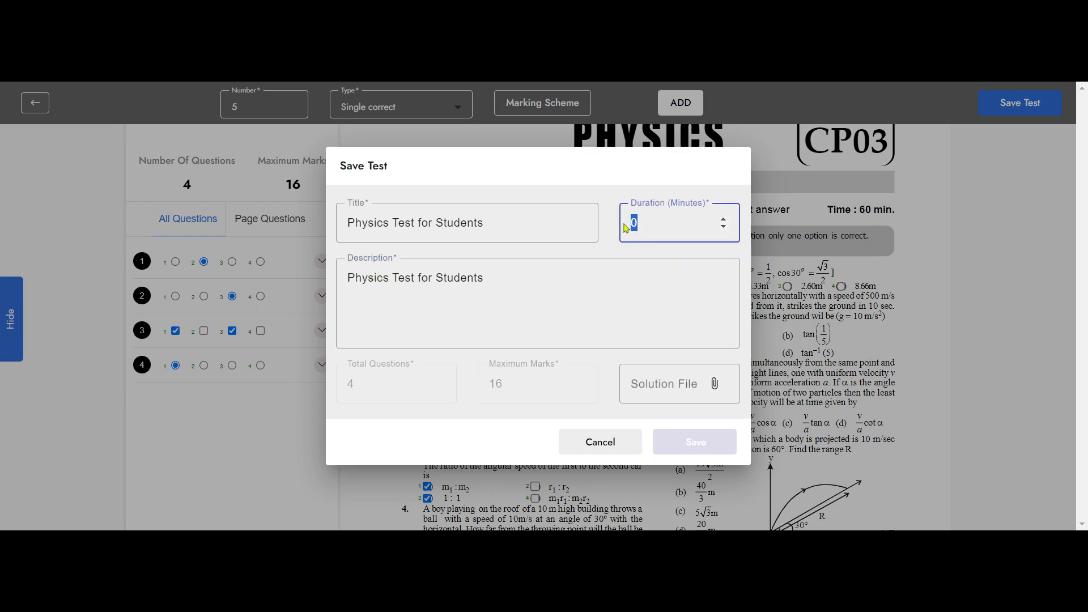
type("60")
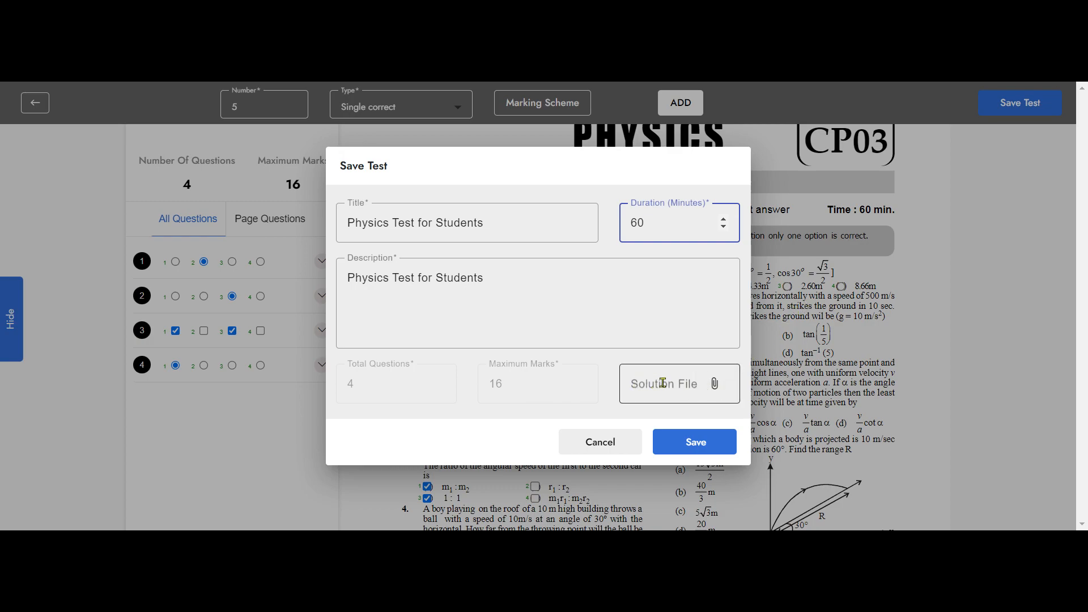
- Attach the Disha_Publ solution file to the test and save the test
left_click(713, 388)
left_click(866, 400)
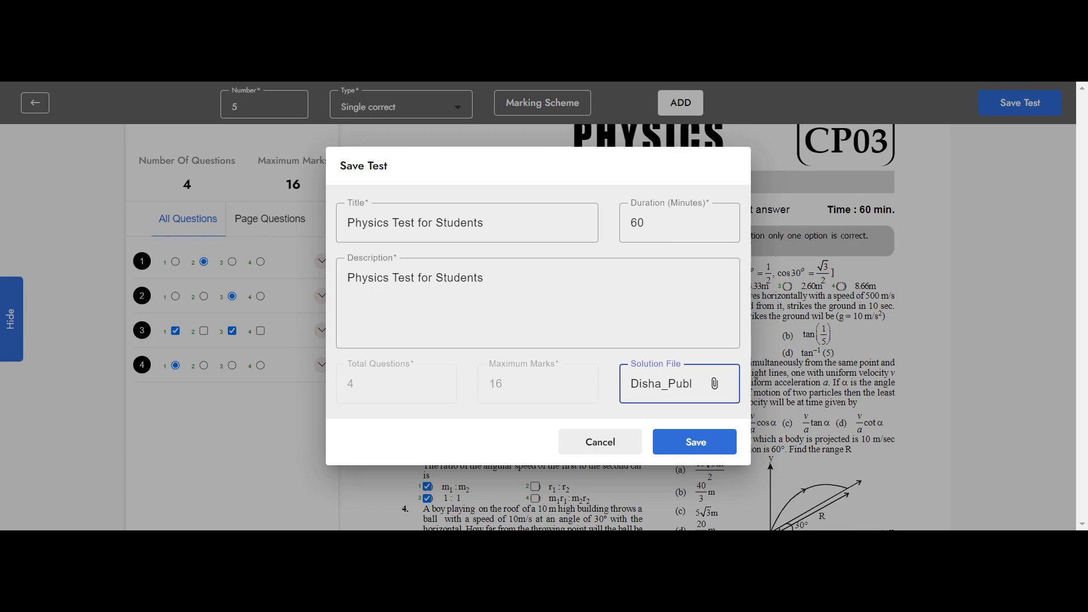
left_click(680, 450)
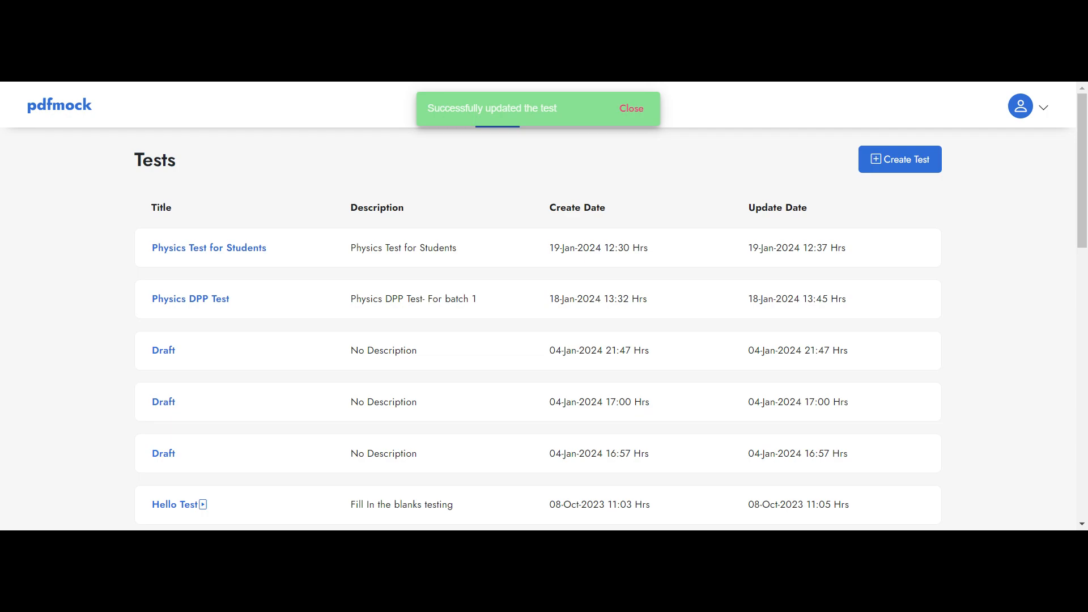
- Begin scheduling the saved Physics Test for Students and set its test mode to Closed Ended
left_click(177, 255)
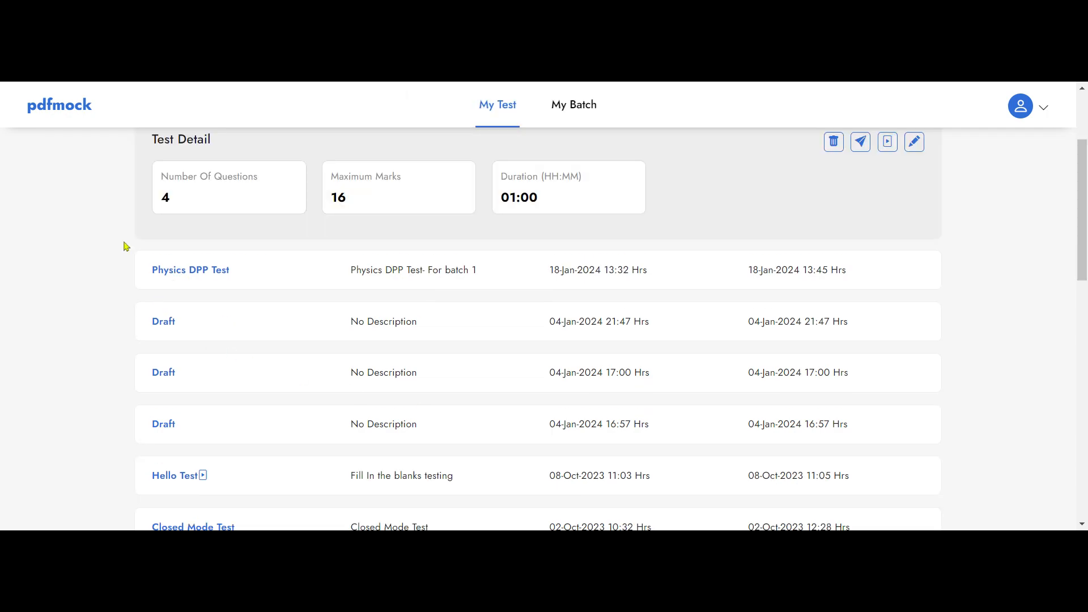
scroll(476, 275, "up", 3)
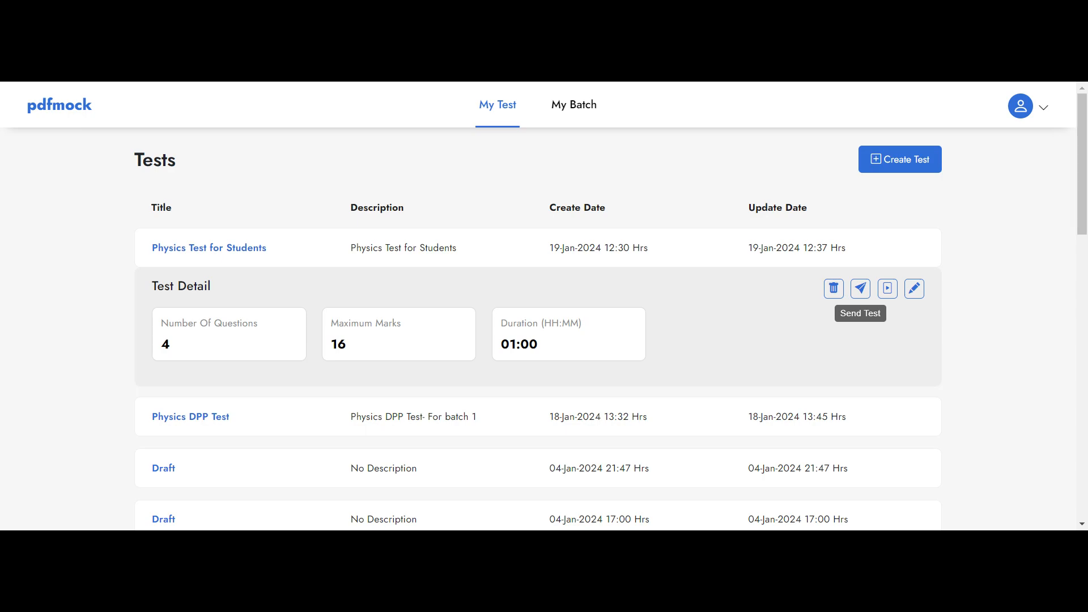
left_click(889, 290)
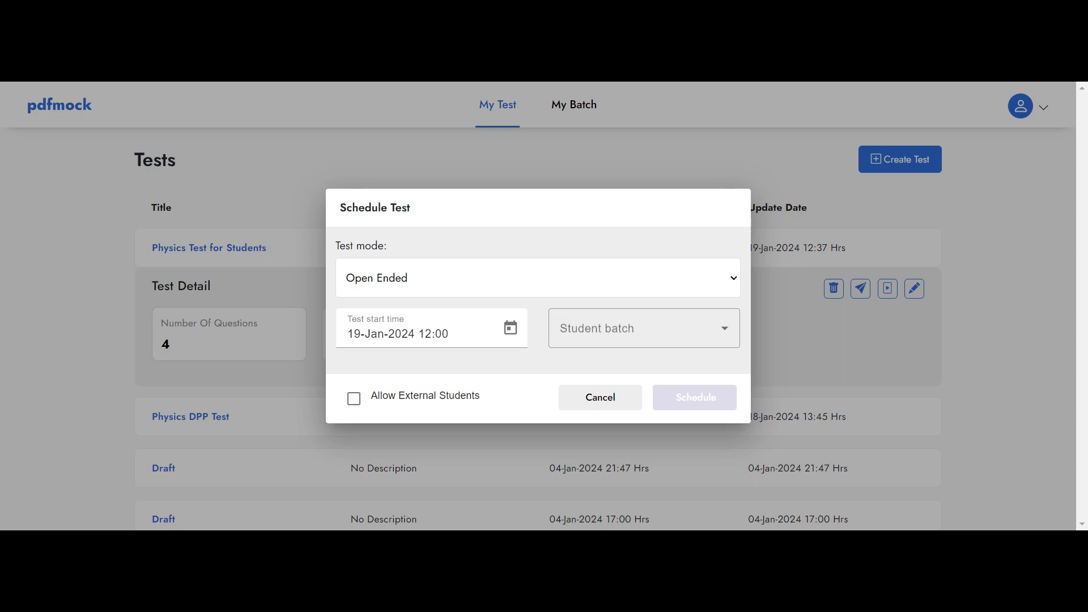
left_click(564, 303)
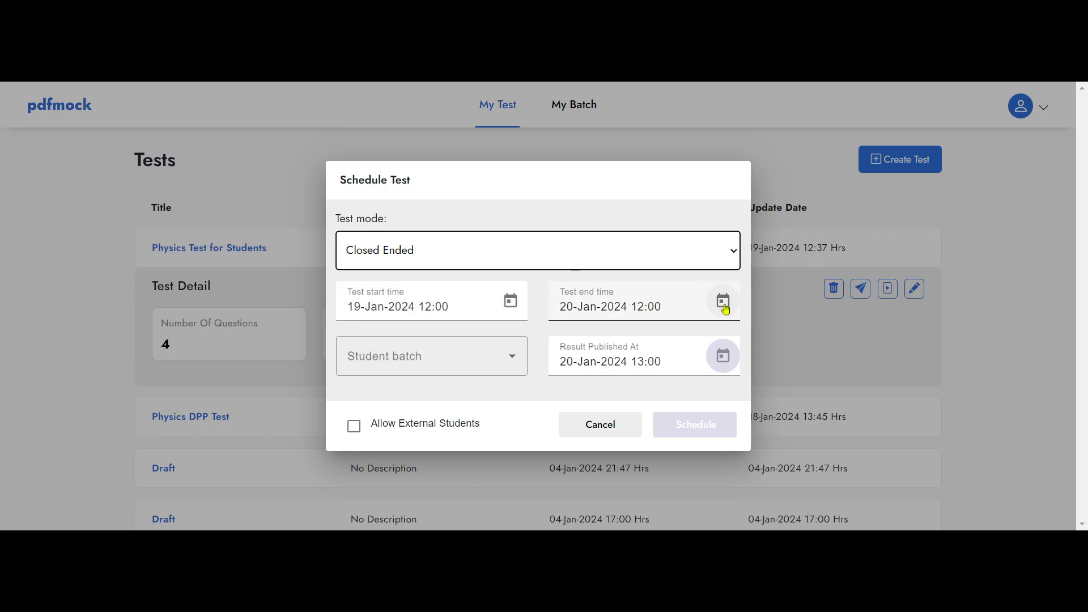
- Assign the test to the student batches NEET Fresher, NEET Non Fresher and Kerela Batch
left_click(493, 362)
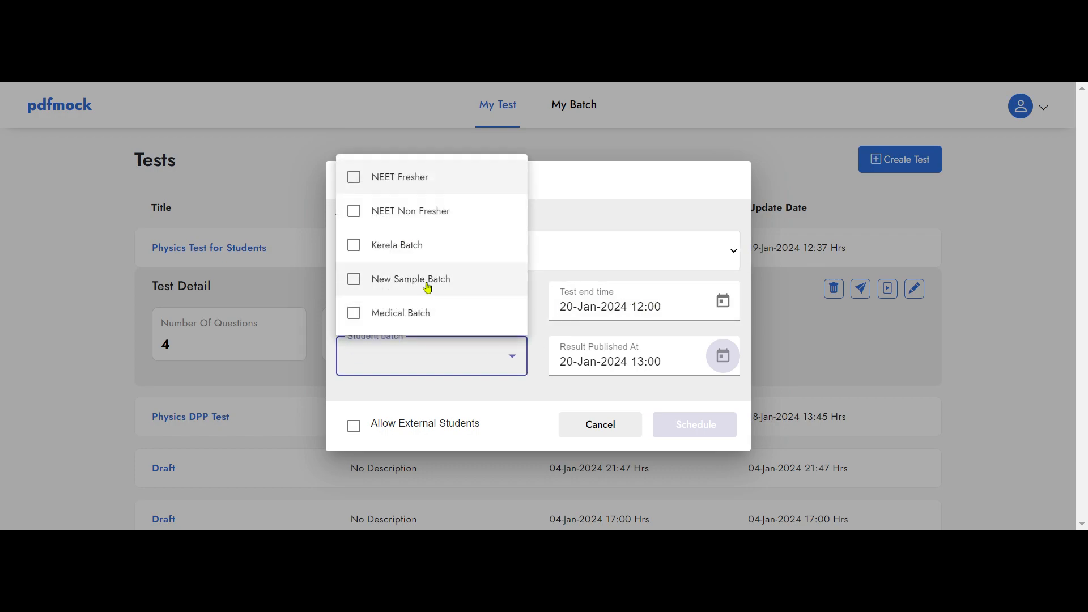
left_click(414, 245)
left_click(406, 213)
left_click(406, 177)
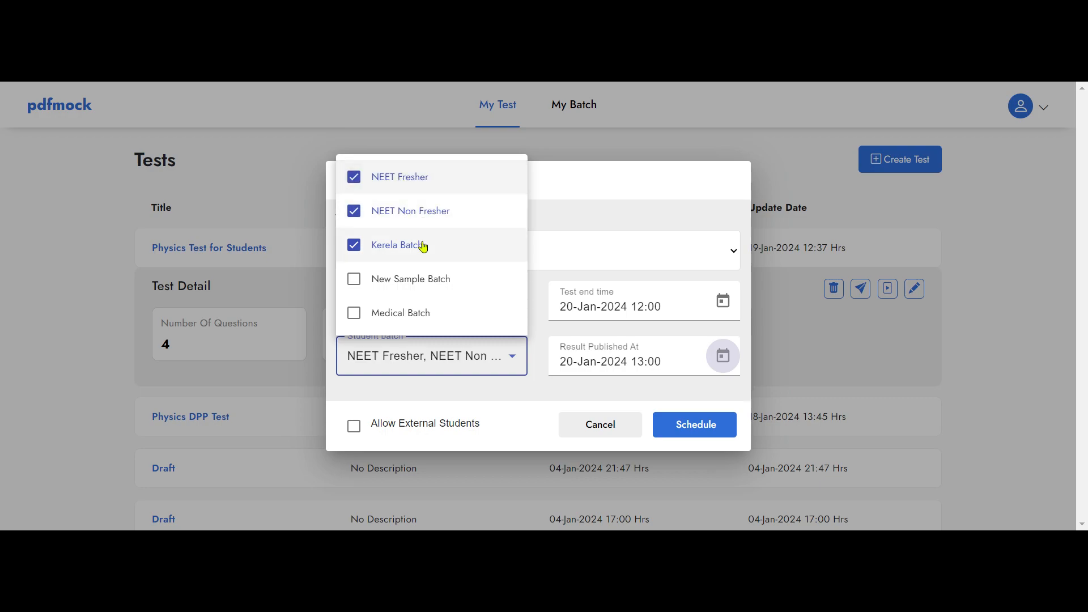
left_click(576, 186)
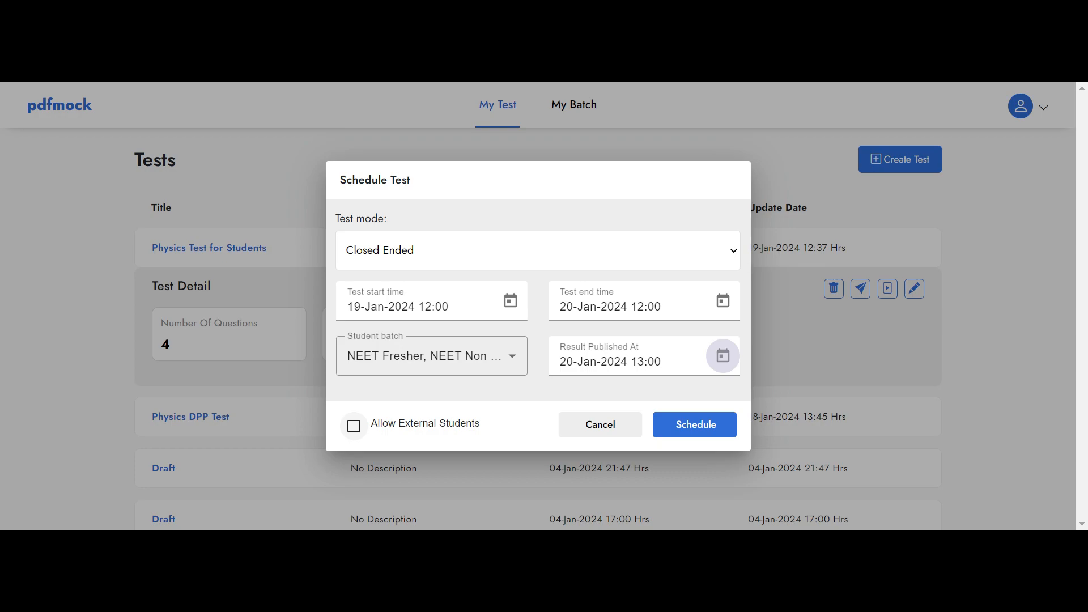
- Leave external students disallowed and schedule the test
left_click(355, 430)
left_click(353, 431)
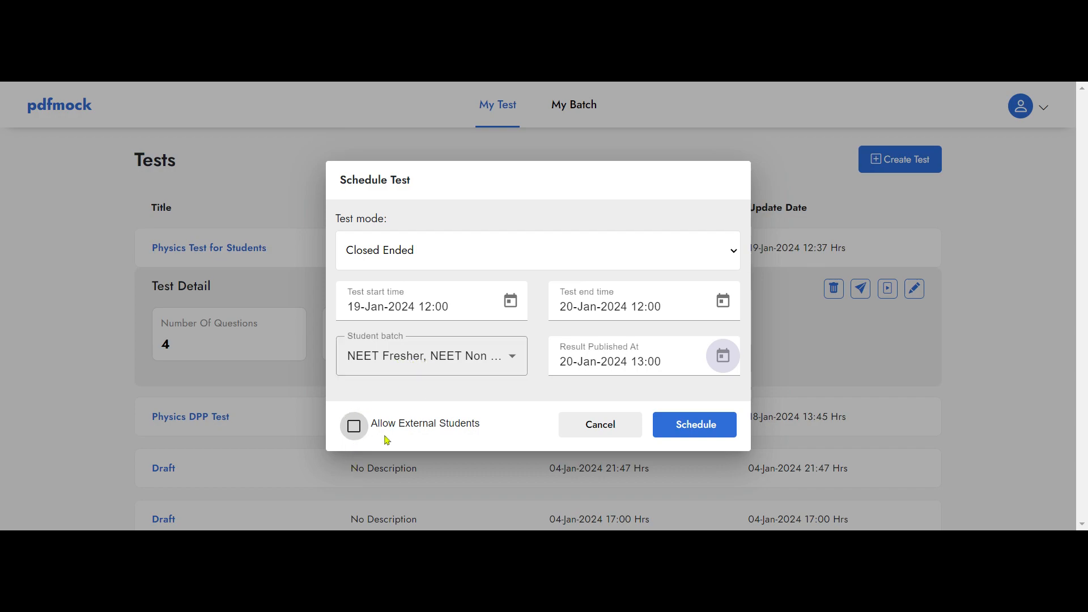
left_click(692, 429)
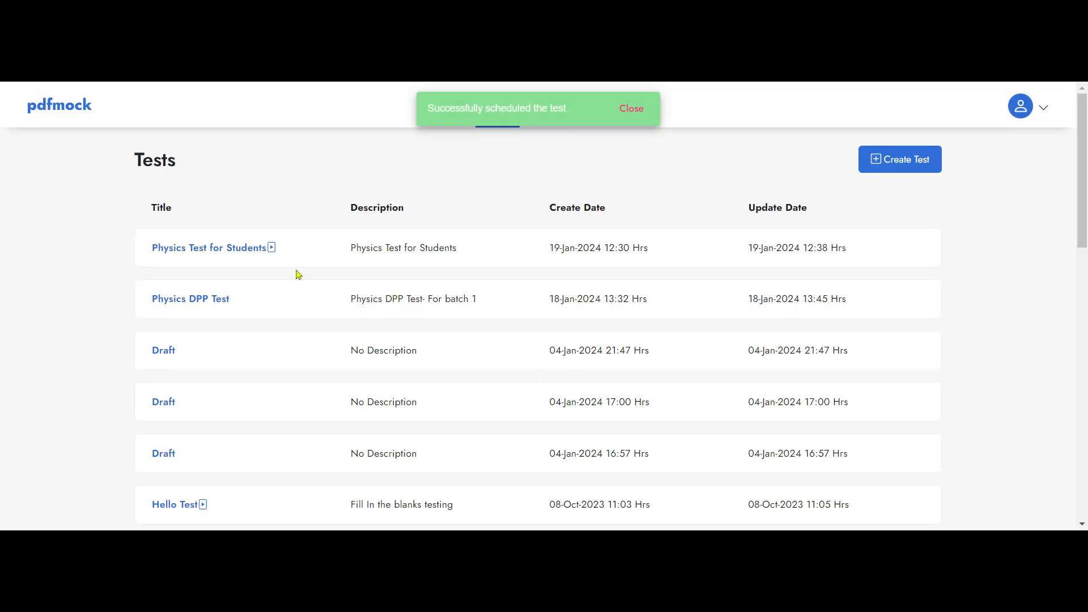
- Open the scheduled Physics Test for Students and review its schedule details, highlighting the test URL
left_click(212, 247)
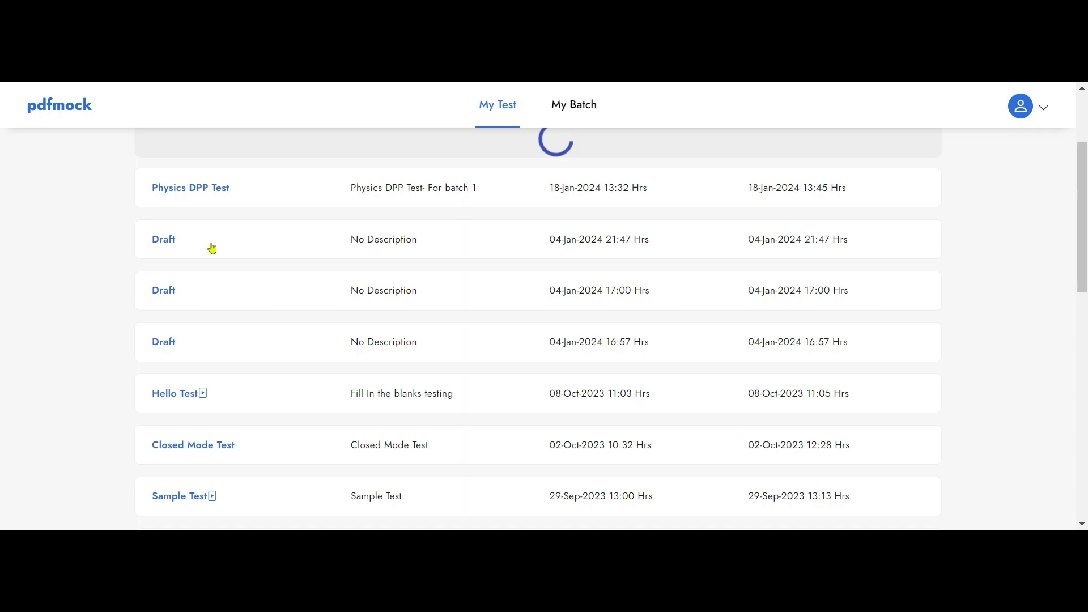
scroll(599, 349, "down", 1)
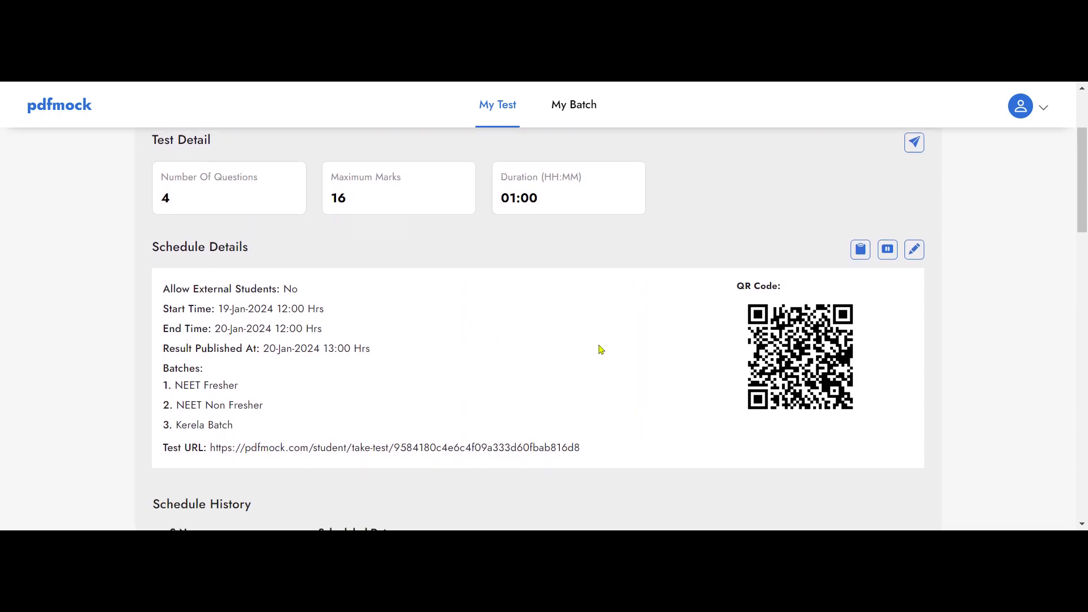
left_click(864, 254)
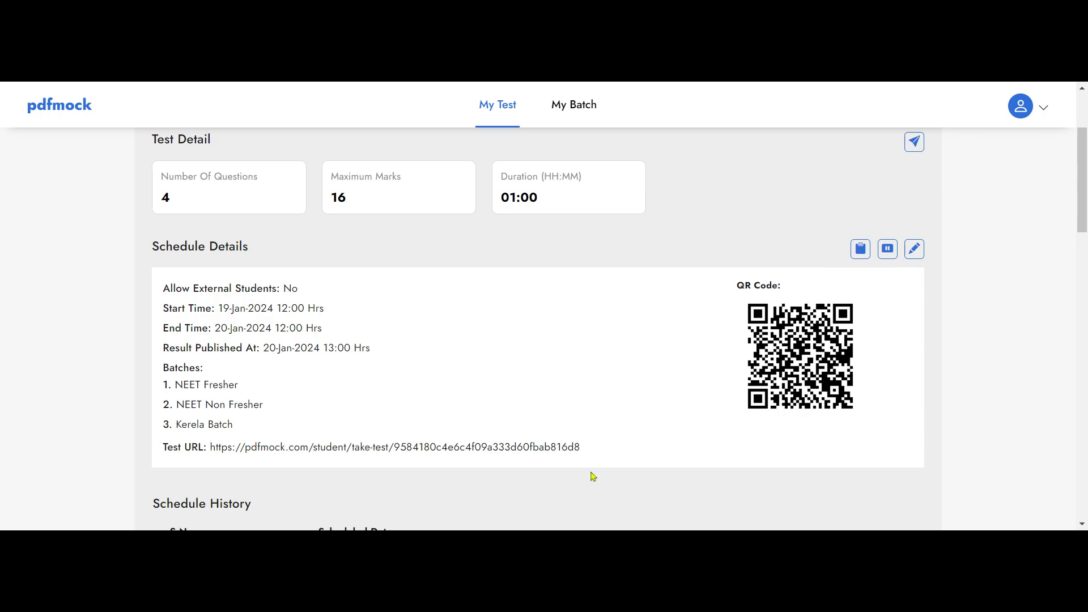
left_click_drag(580, 447, 209, 447)
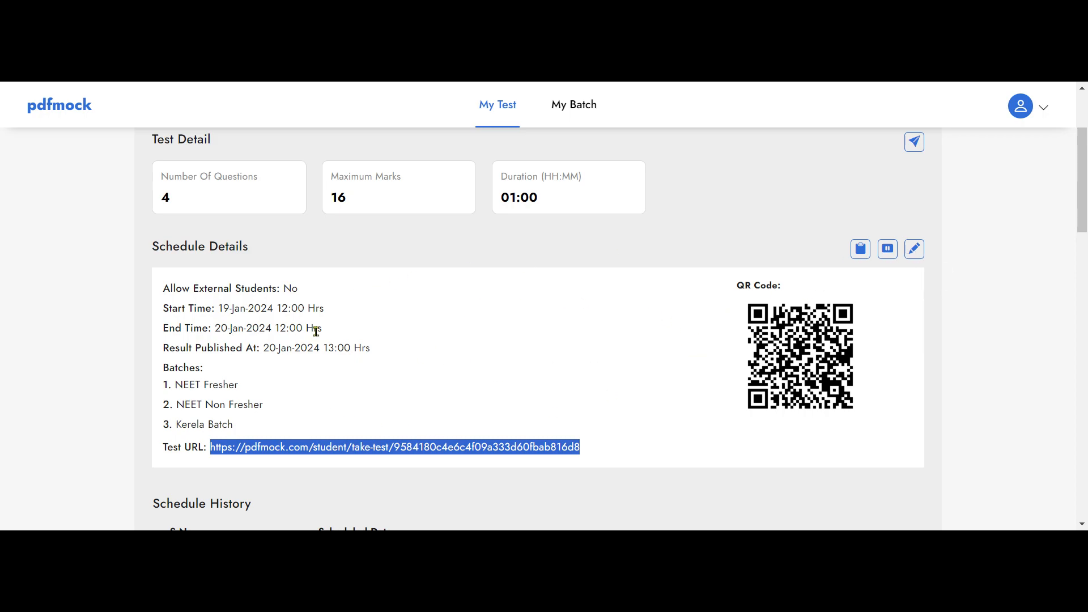
left_click(407, 344)
scroll(521, 334, "up", 1)
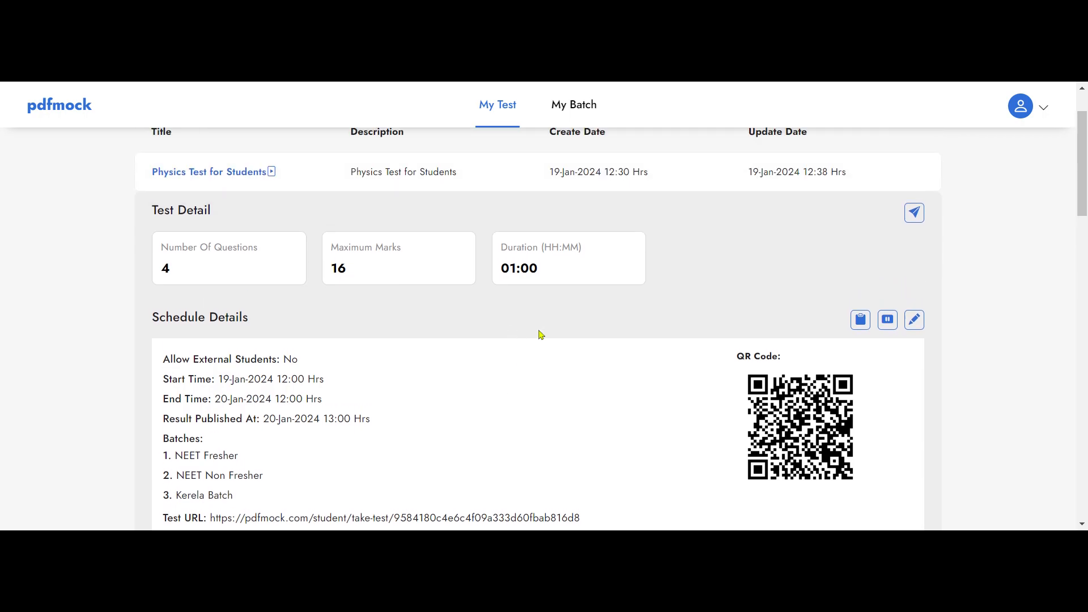